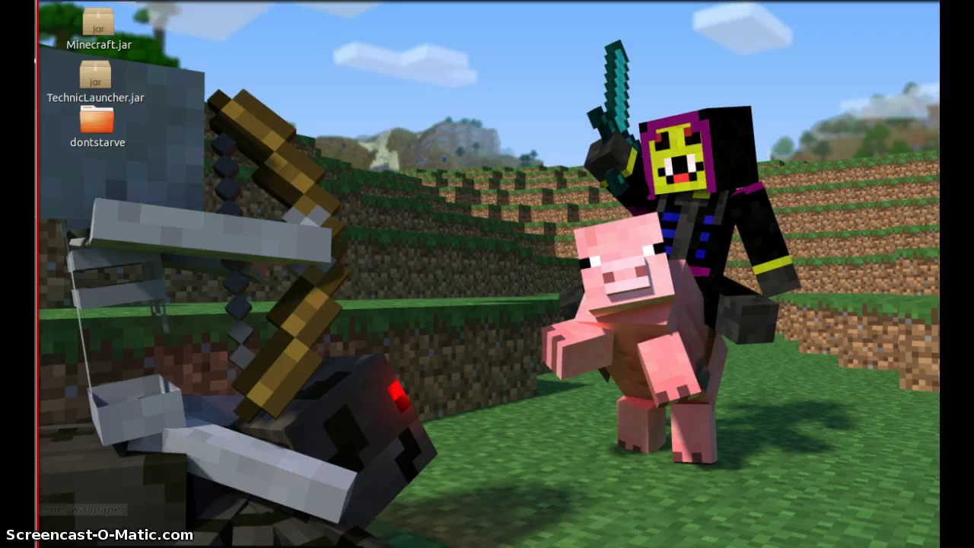
- Drag-select desktop icons, including TechnicLauncher.jar and dontstarve
{"action": "mouse_move", "coordinate": [213, 128]}
{"action": "left_mouse_down"}
{"action": "mouse_move", "coordinate": [42, 73]}
{"action": "mouse_move", "coordinate": [43, 56]}
{"action": "mouse_move", "coordinate": [179, 102]}
{"action": "mouse_move", "coordinate": [122, 91]}
{"action": "mouse_move", "coordinate": [179, 67]}
{"action": "mouse_move", "coordinate": [317, 67]}
{"action": "left_mouse_up"}
{"action": "mouse_move", "coordinate": [38, 67]}
{"action": "left_mouse_down"}
{"action": "mouse_move", "coordinate": [243, 109]}
{"action": "mouse_move", "coordinate": [39, 86]}
{"action": "mouse_move", "coordinate": [370, 148]}
{"action": "mouse_move", "coordinate": [697, 356]}
{"action": "left_mouse_up"}
{"action": "mouse_move", "coordinate": [378, 327]}
{"action": "left_mouse_down"}
{"action": "mouse_move", "coordinate": [326, 146]}
{"action": "mouse_move", "coordinate": [576, 202]}
{"action": "mouse_move", "coordinate": [181, 97]}
{"action": "mouse_move", "coordinate": [250, 99]}
{"action": "left_mouse_up"}
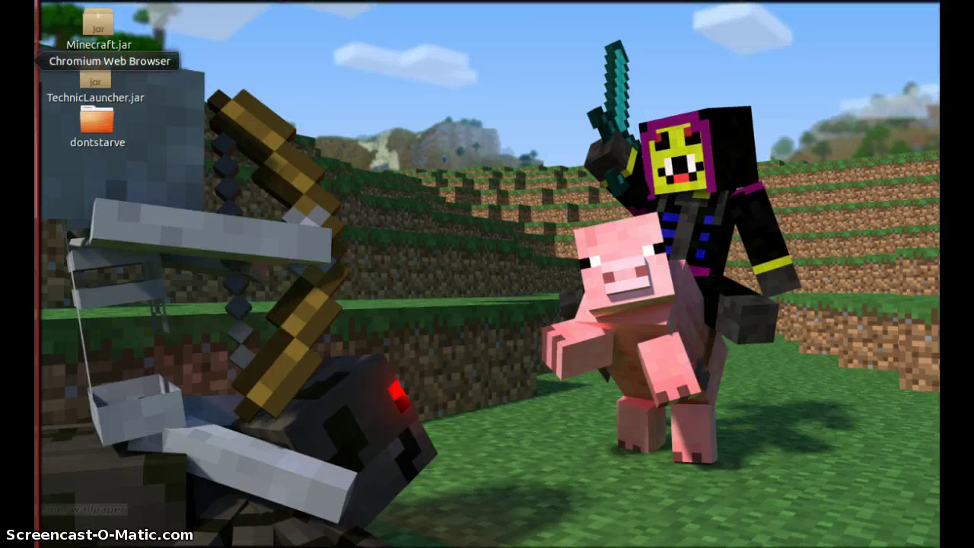
- Bring back the Feed the Beast browser window and scroll through its home page
{"action": "left_click", "coordinate": [35, 61]}
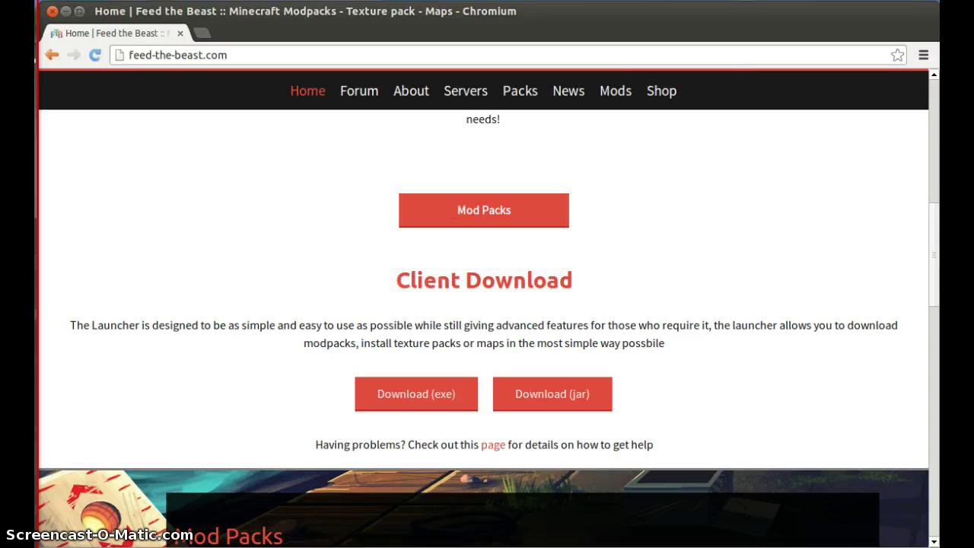
{"action": "scroll", "coordinate": [484, 305], "scroll_direction": "up", "scroll_amount": 10}
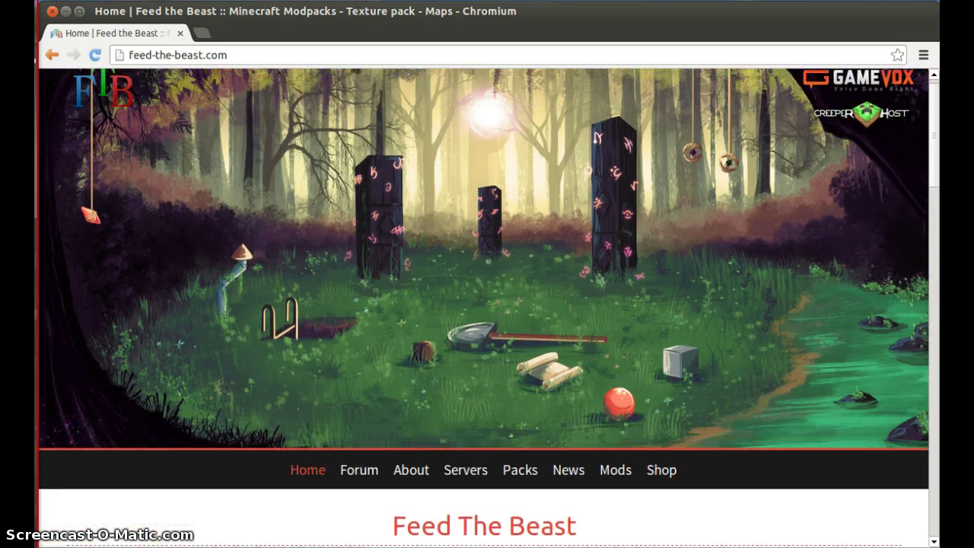
{"action": "scroll", "coordinate": [487, 304], "scroll_direction": "down", "scroll_amount": 8}
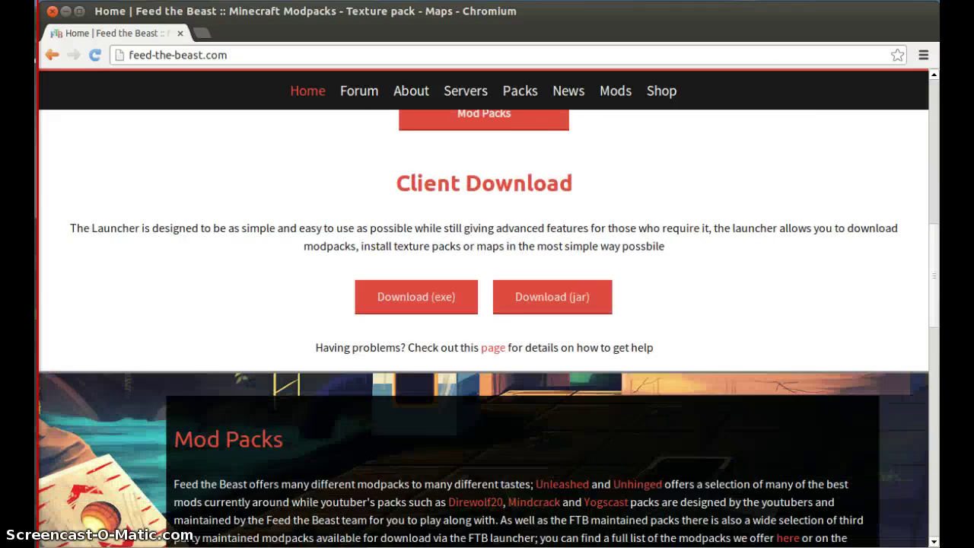
{"action": "scroll", "coordinate": [487, 305], "scroll_direction": "down", "scroll_amount": 3}
{"action": "scroll", "coordinate": [487, 304], "scroll_direction": "up", "scroll_amount": 10}
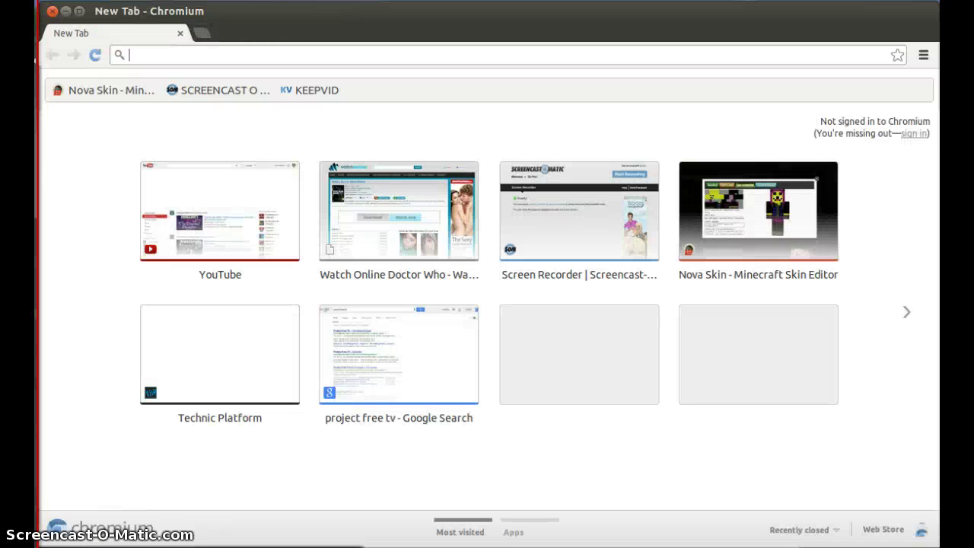
- Search Google for 'feed the beast', correcting a typo before submitting
{"action": "type", "text": "feed "}
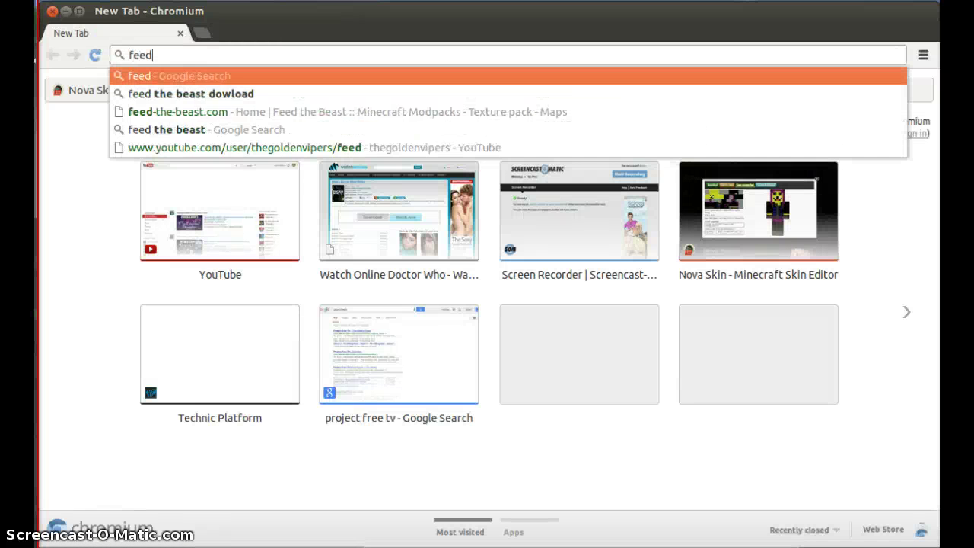
{"action": "type", "text": "thew"}
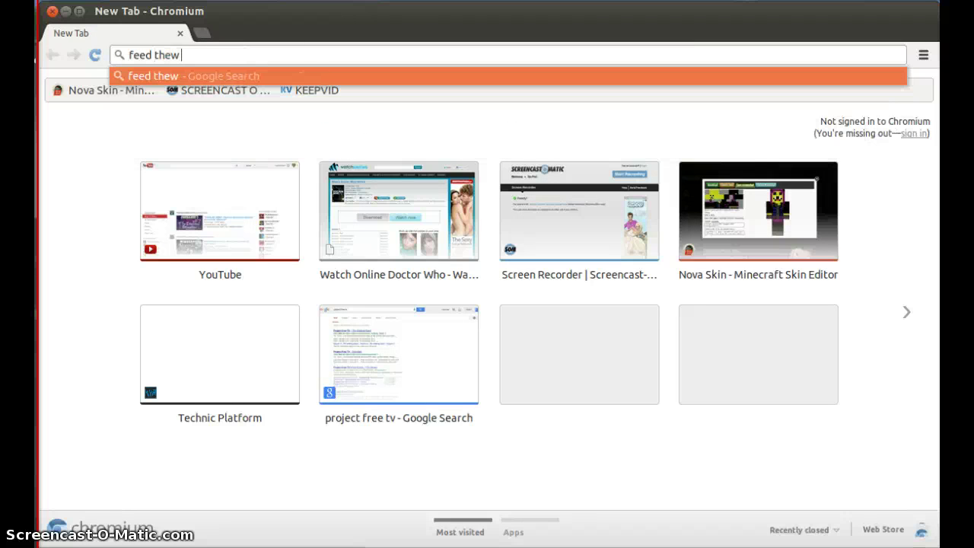
{"action": "key", "text": "BackSpace"}
{"action": "type", "text": "b"}
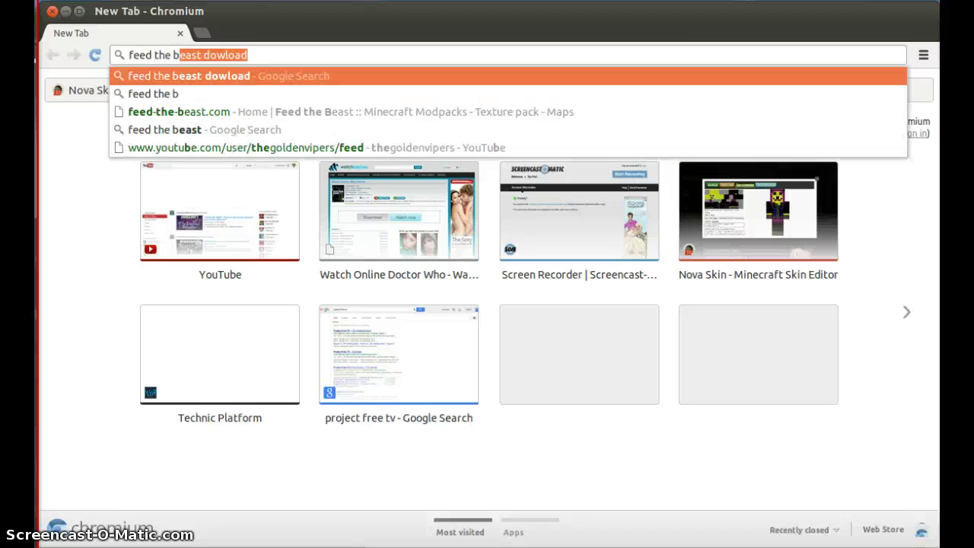
{"action": "type", "text": "east"}
{"action": "key", "text": "Return"}
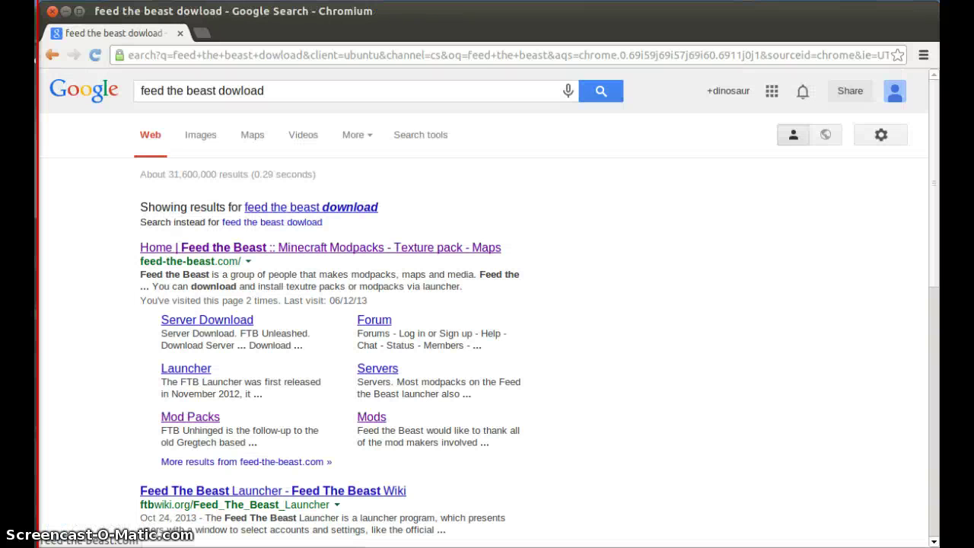
{"action": "left_click", "coordinate": [320, 247]}
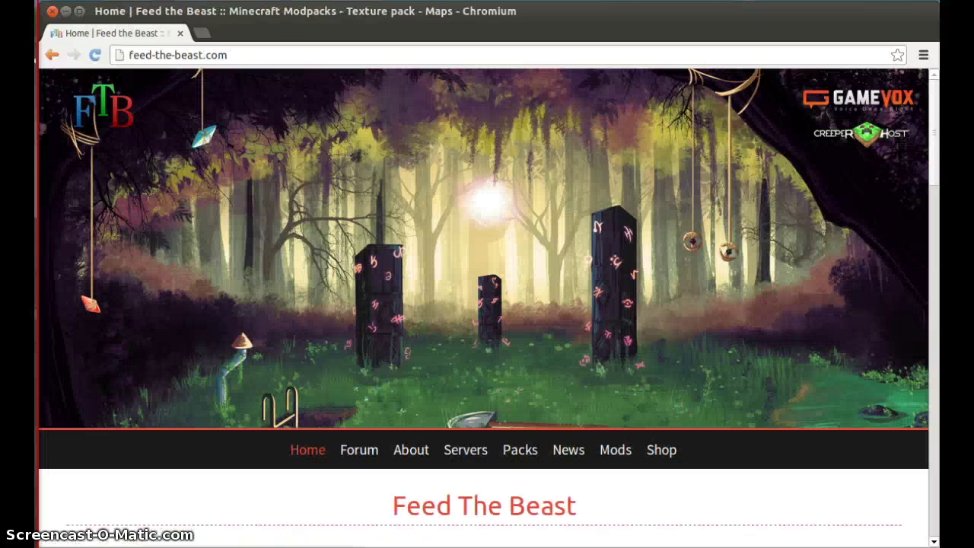
{"action": "scroll", "coordinate": [487, 304], "scroll_direction": "down", "scroll_amount": 10}
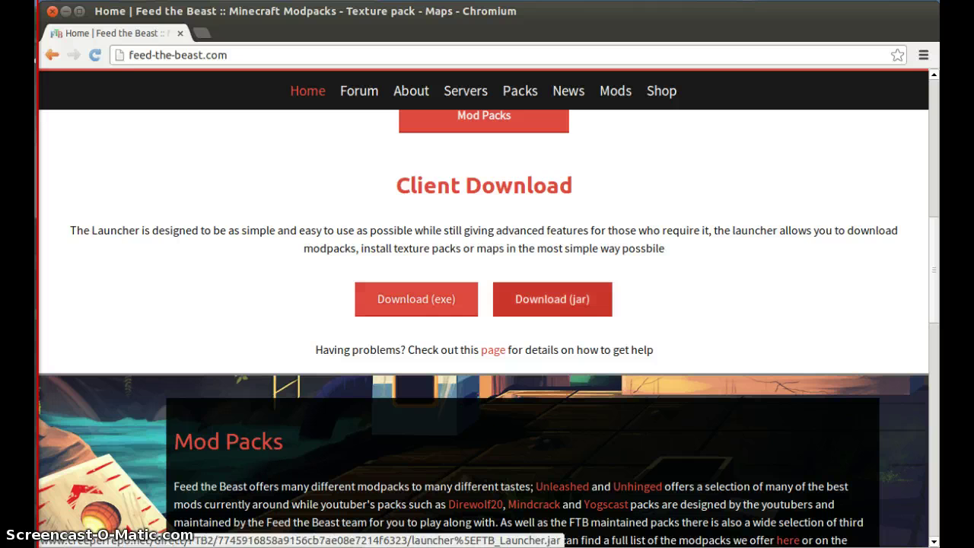
{"action": "scroll", "coordinate": [483, 305], "scroll_direction": "up", "scroll_amount": 6}
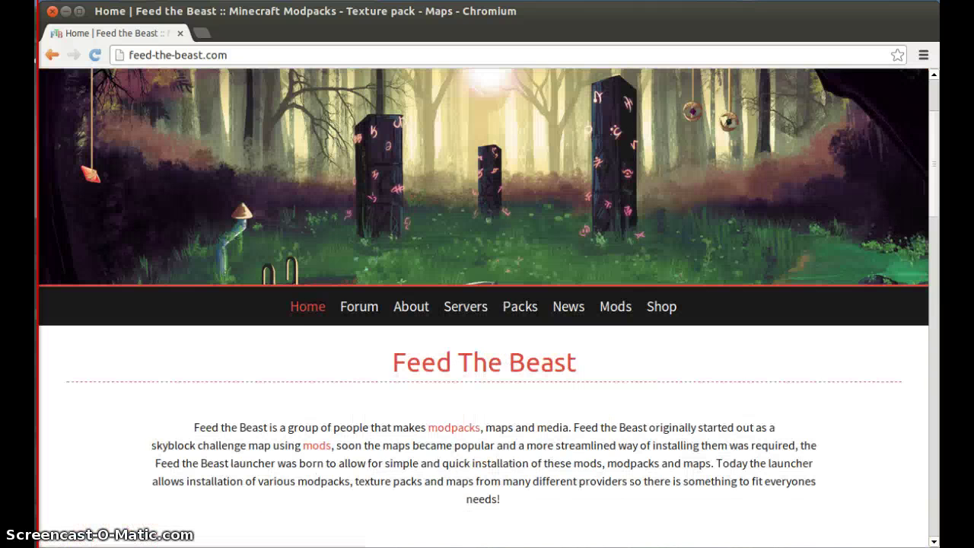
{"action": "scroll", "coordinate": [484, 305], "scroll_direction": "down", "scroll_amount": 4}
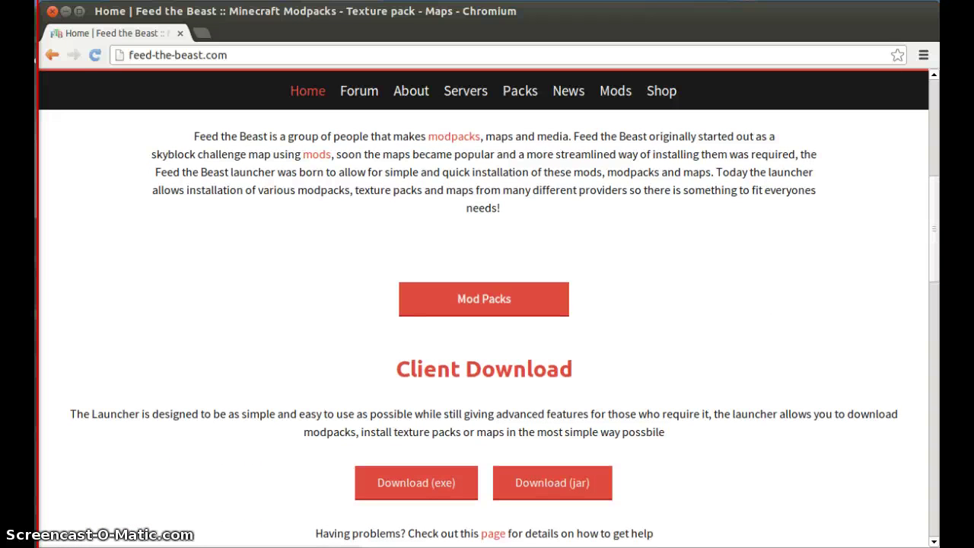
- Browse the Mod Packs and Mod Listing pages, then close the browser window
{"action": "left_click", "coordinate": [484, 298]}
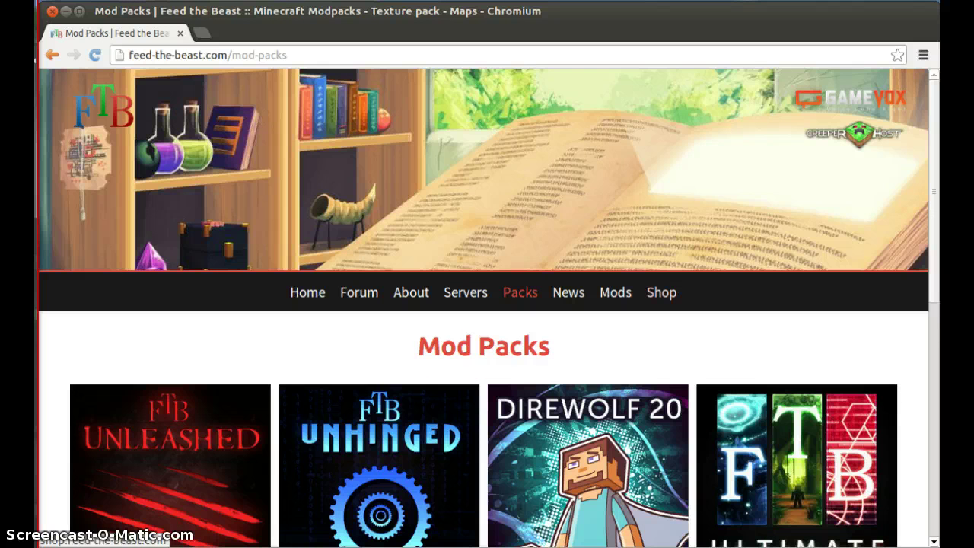
{"action": "scroll", "coordinate": [487, 304], "scroll_direction": "down", "scroll_amount": 3}
{"action": "scroll", "coordinate": [487, 305], "scroll_direction": "down", "scroll_amount": 2}
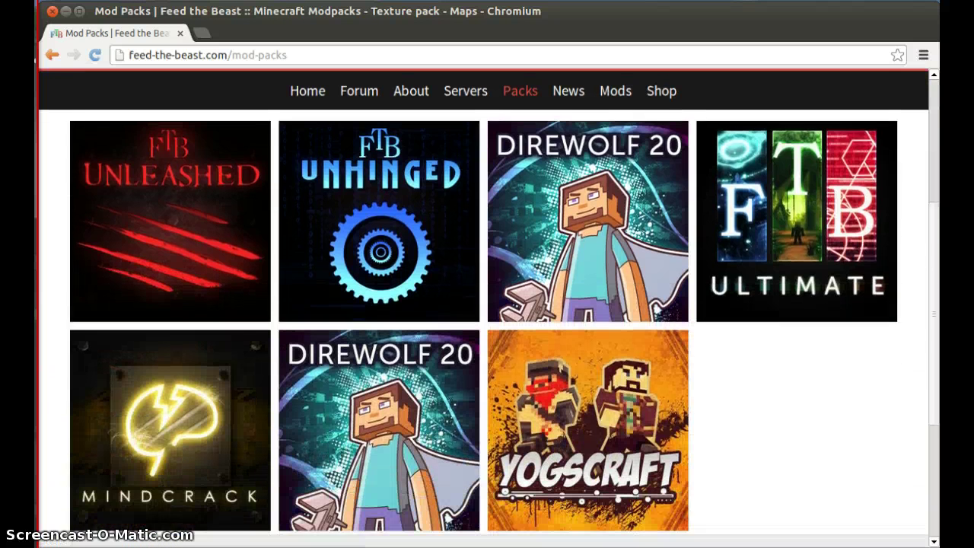
{"action": "scroll", "coordinate": [487, 304], "scroll_direction": "up", "scroll_amount": 5}
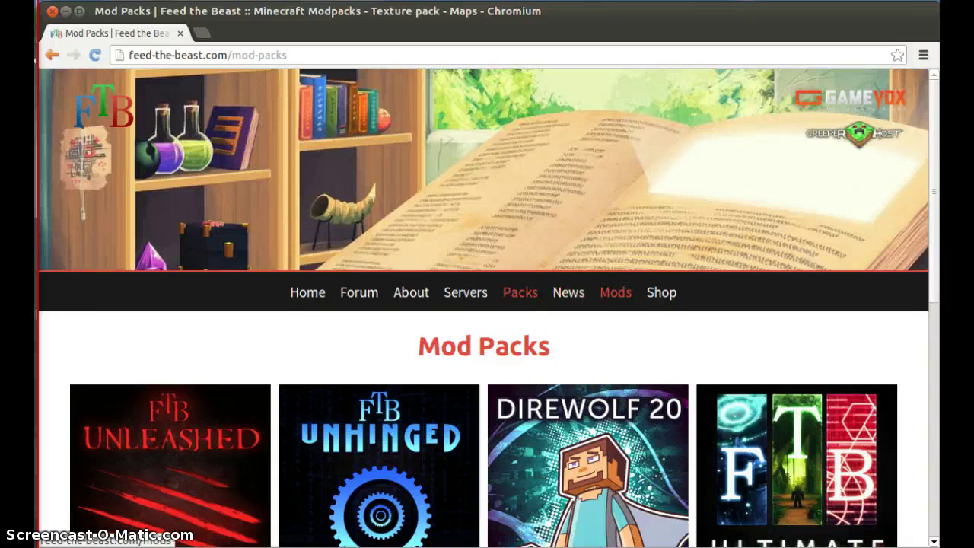
{"action": "left_click", "coordinate": [615, 292]}
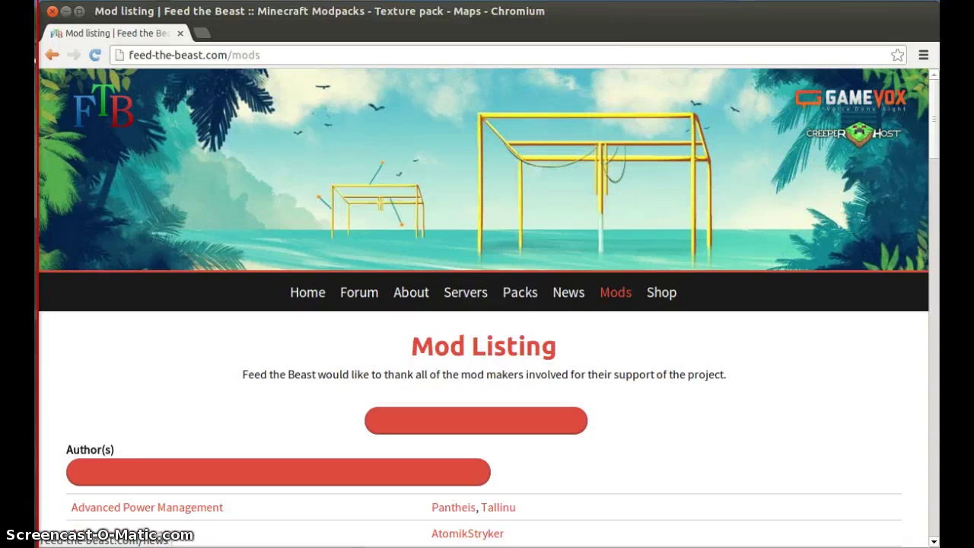
{"action": "scroll", "coordinate": [487, 304], "scroll_direction": "down", "scroll_amount": 5}
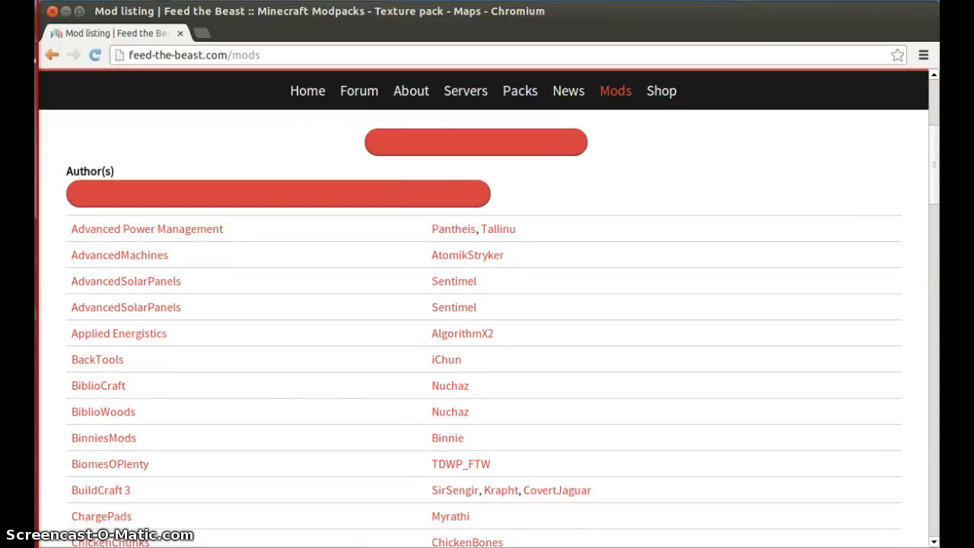
{"action": "key", "text": "ctrl+w"}
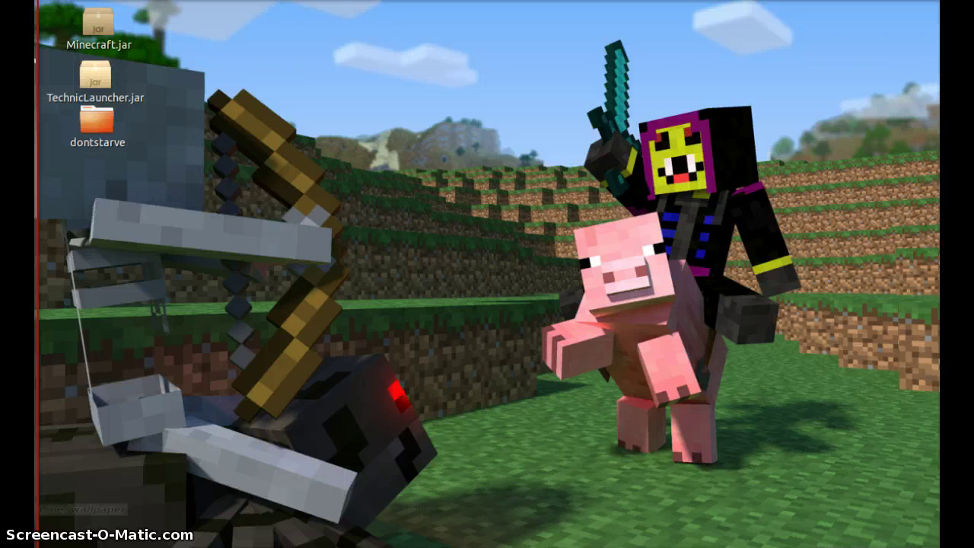
- Open the file manager on the Downloads folder containing FTB_Launcher.jar
{"action": "left_click", "coordinate": [36, 104]}
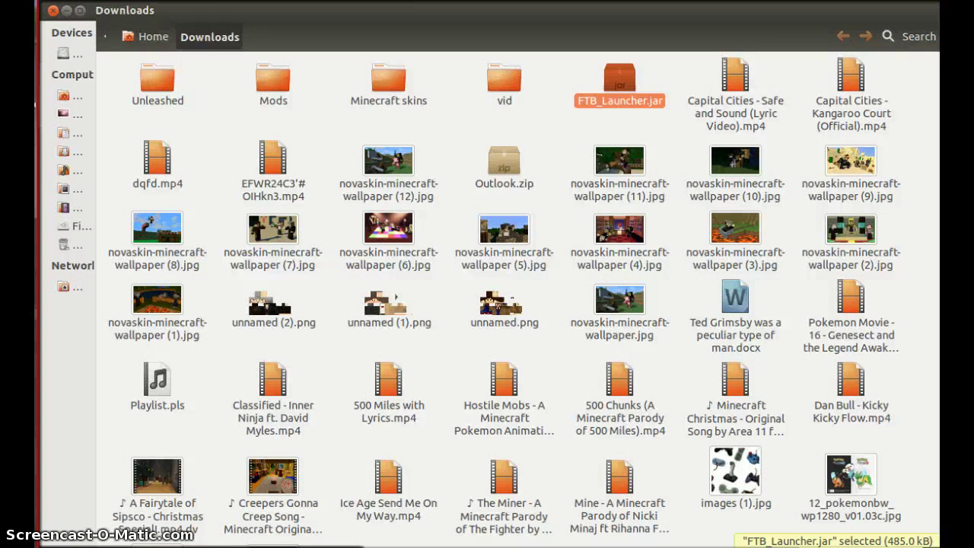
{"action": "left_click", "coordinate": [35, 104]}
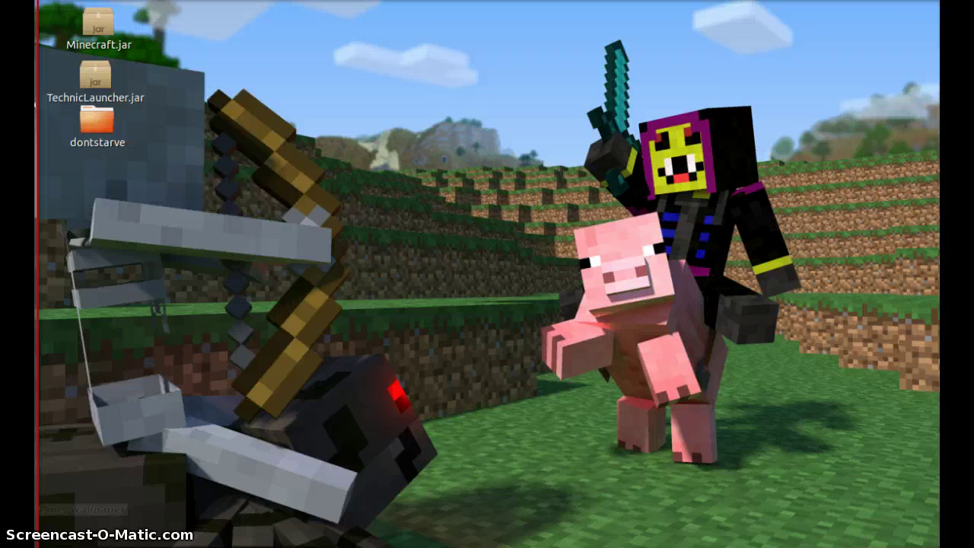
{"action": "left_click", "coordinate": [18, 105]}
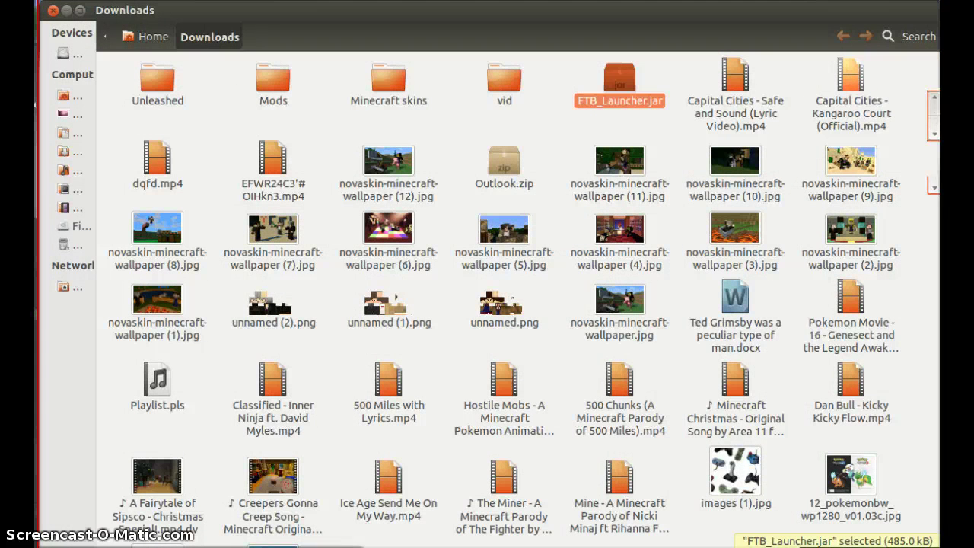
- Show the context menu for FTB_Launcher.jar with its Open With application choices
{"action": "right_click", "coordinate": [617, 85]}
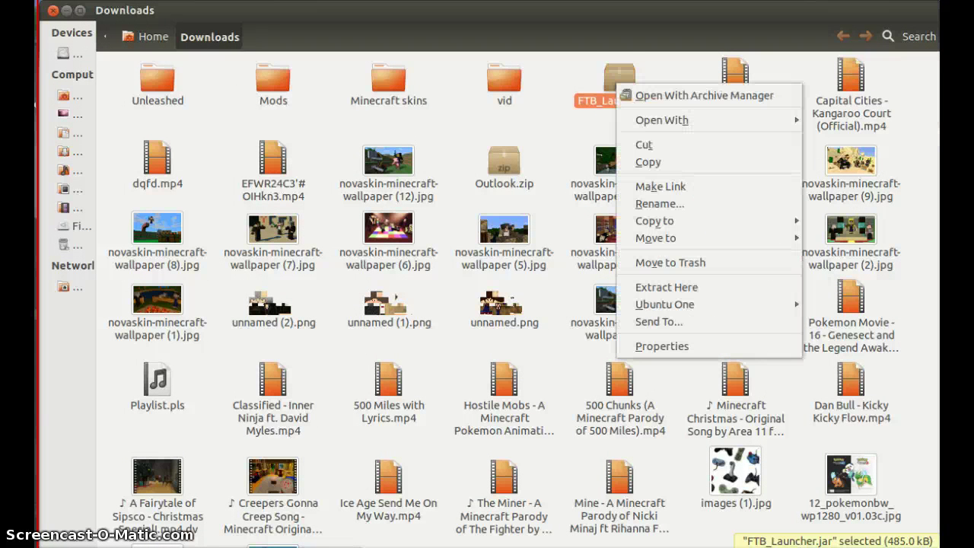
{"action": "mouse_move", "coordinate": [655, 220]}
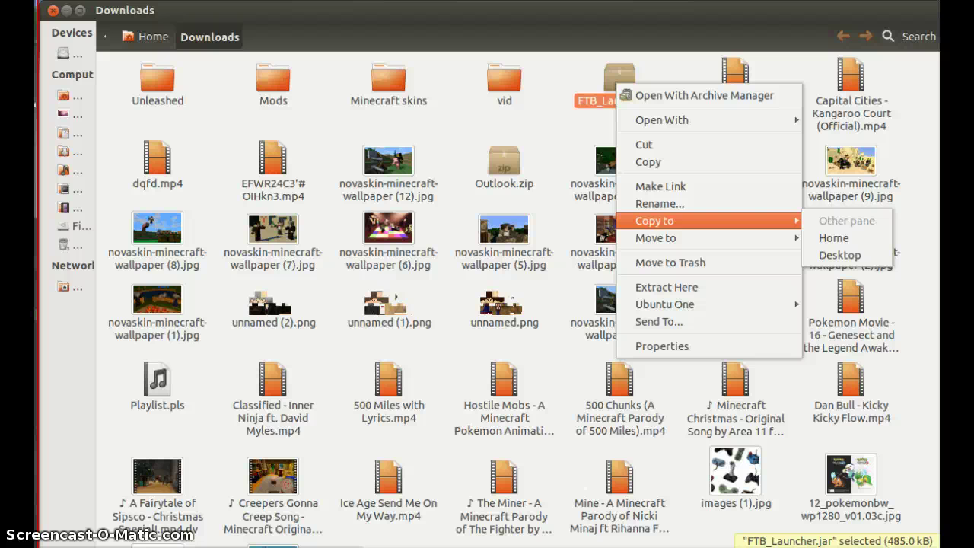
{"action": "mouse_move", "coordinate": [655, 238]}
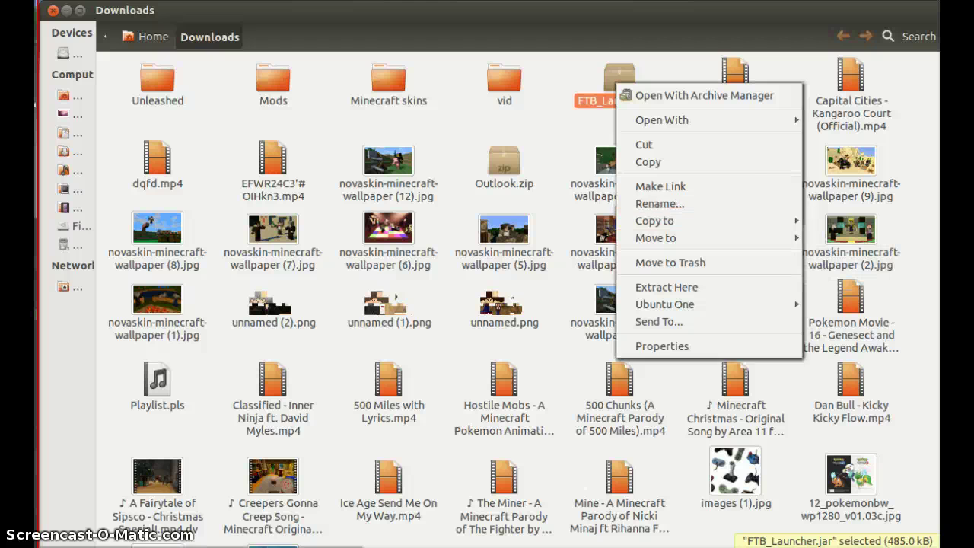
{"action": "left_click", "coordinate": [620, 175]}
{"action": "left_click", "coordinate": [617, 84]}
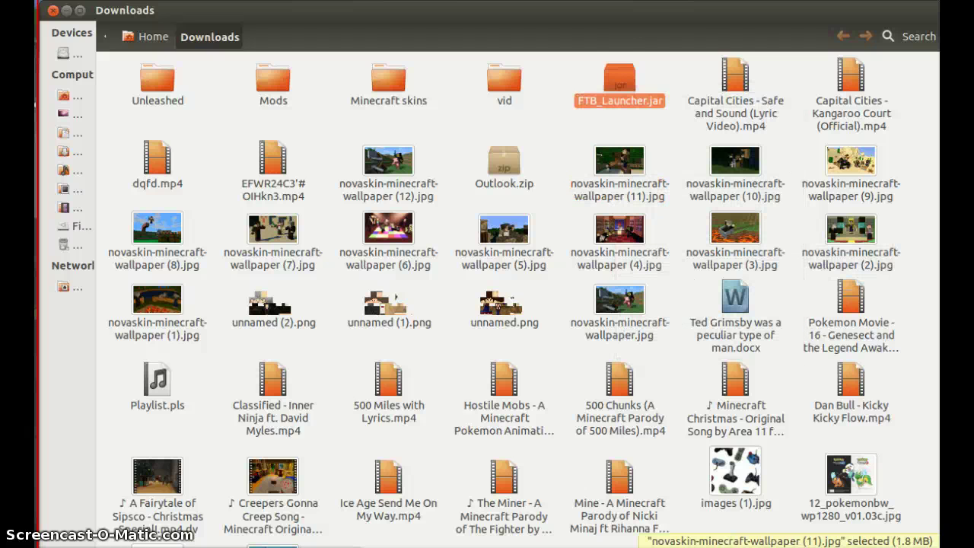
{"action": "right_click", "coordinate": [614, 86]}
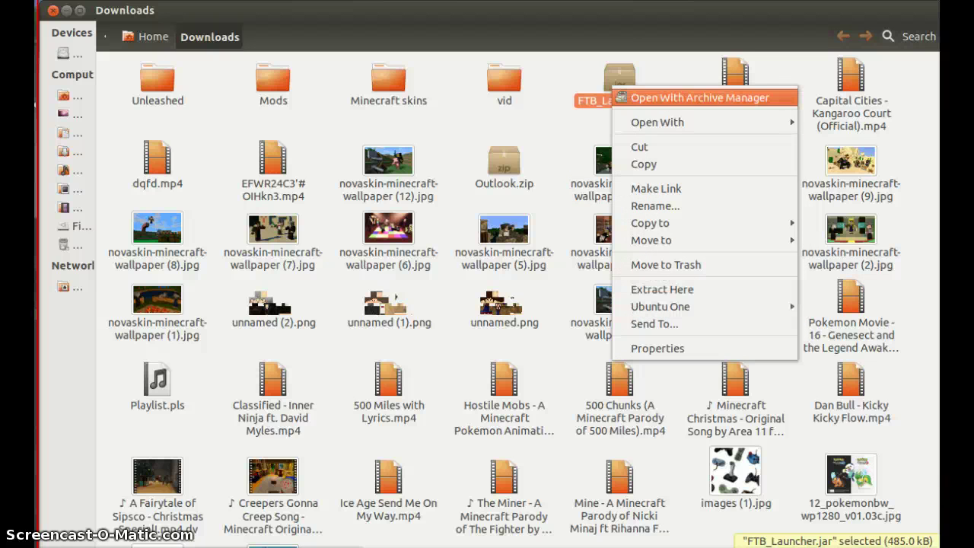
- Run FTB_Launcher.jar with OpenJDK Java 7 Runtime
{"action": "mouse_move", "coordinate": [669, 122]}
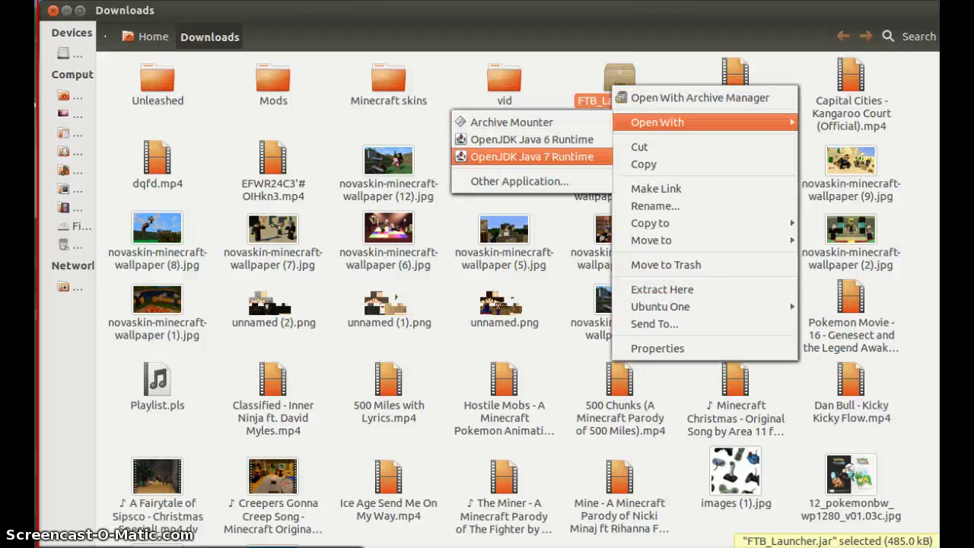
{"action": "left_click", "coordinate": [531, 156]}
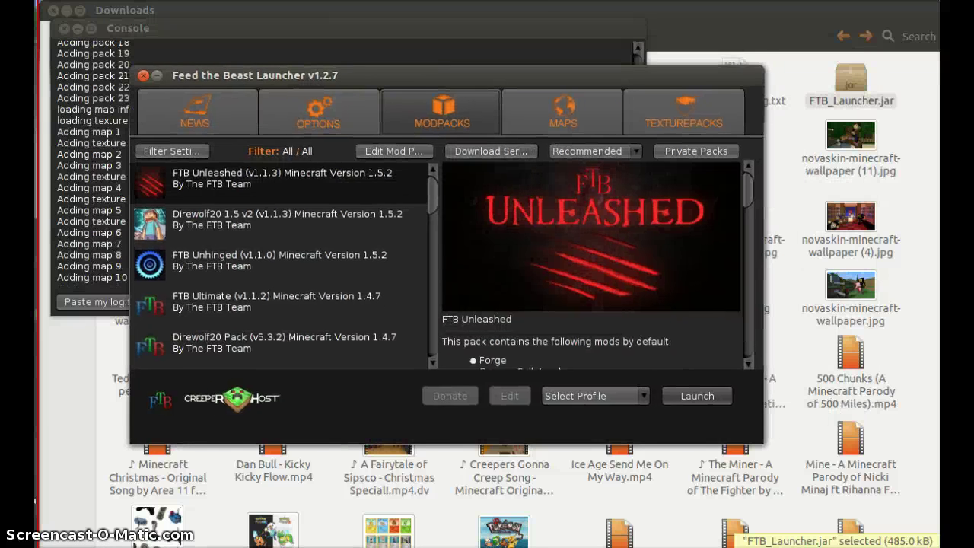
{"action": "left_click", "coordinate": [287, 209]}
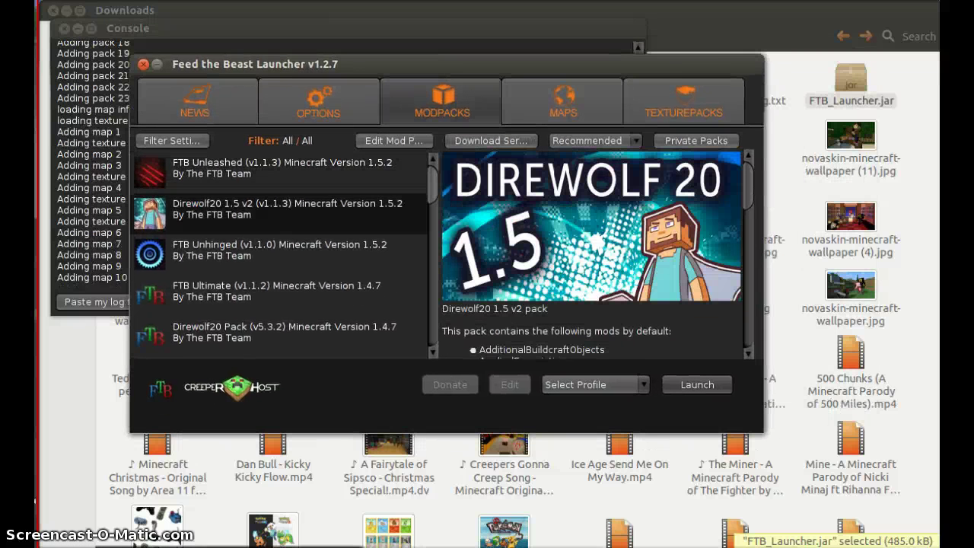
{"action": "scroll", "coordinate": [282, 255], "scroll_direction": "down", "scroll_amount": 2}
{"action": "scroll", "coordinate": [281, 255], "scroll_direction": "down", "scroll_amount": 5}
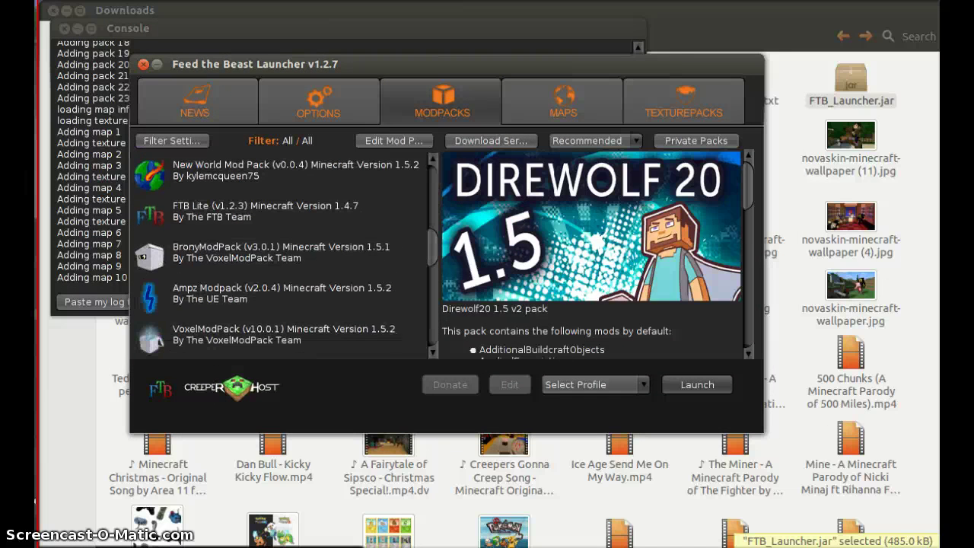
{"action": "left_click", "coordinate": [281, 252]}
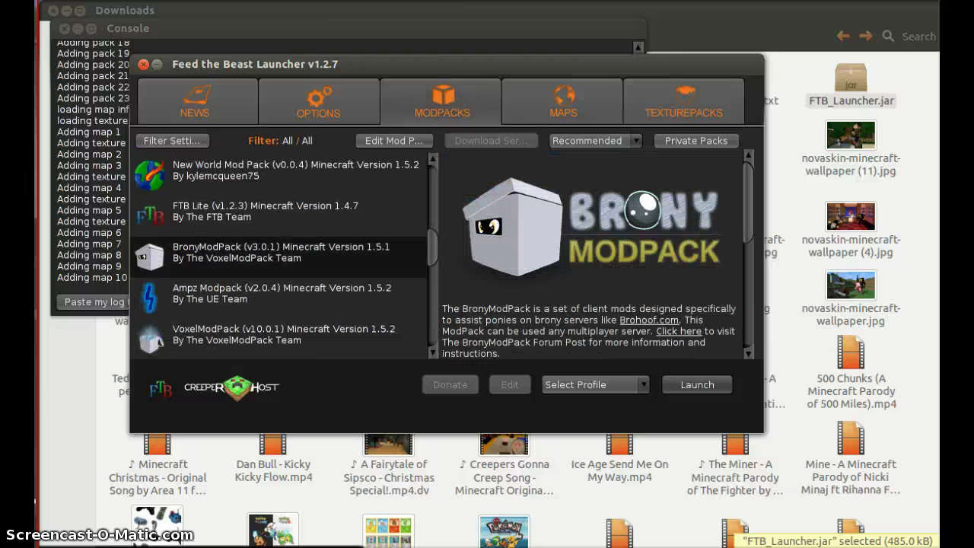
{"action": "left_click", "coordinate": [563, 102]}
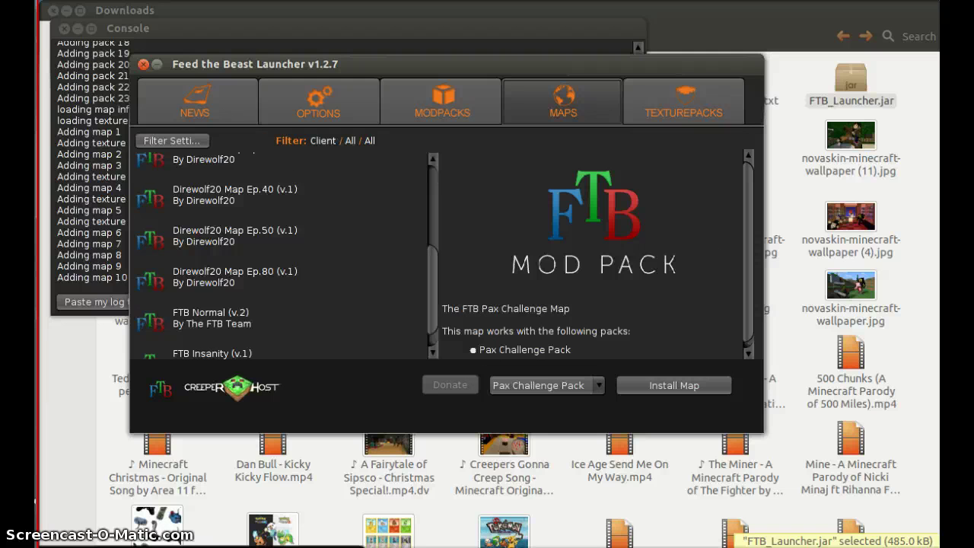
{"action": "left_click", "coordinate": [684, 102]}
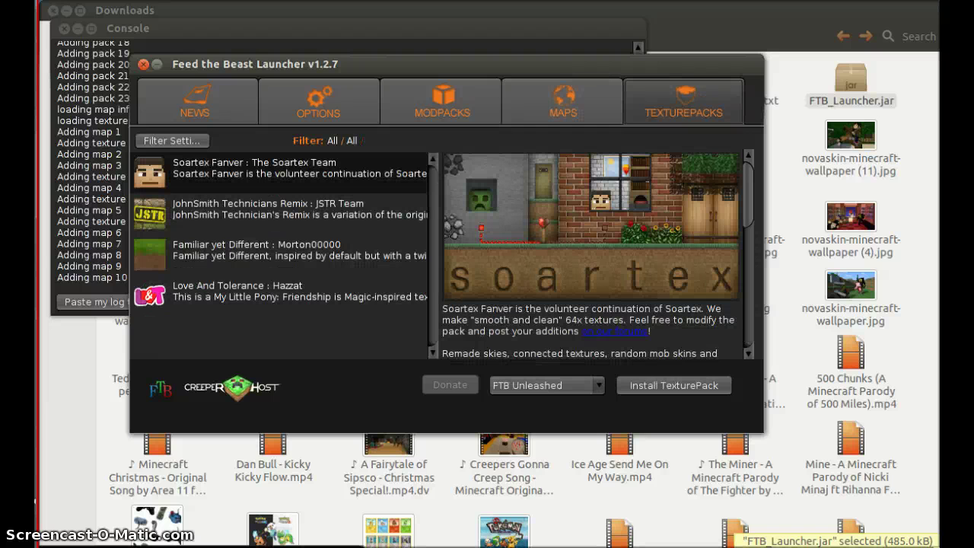
{"action": "left_click", "coordinate": [281, 292]}
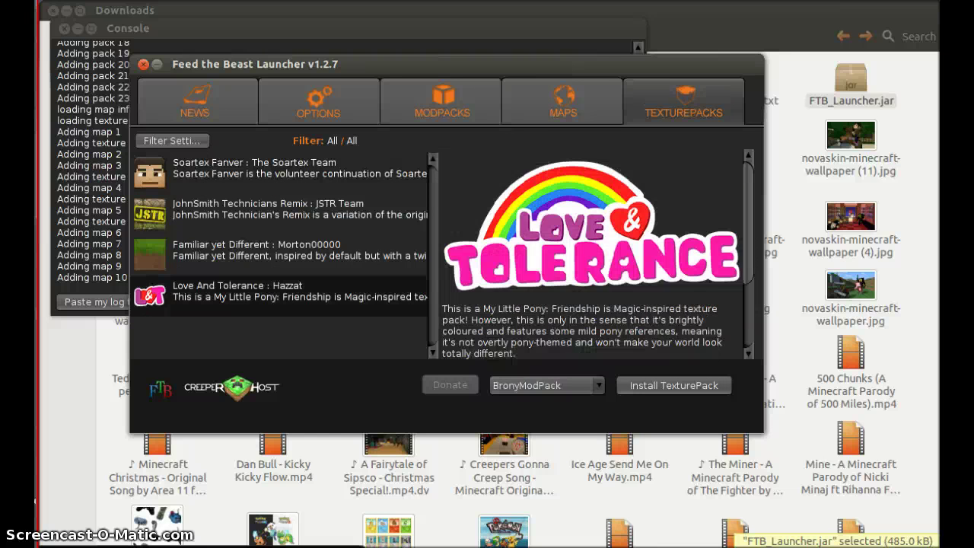
{"action": "left_click", "coordinate": [282, 251]}
{"action": "left_click", "coordinate": [281, 210]}
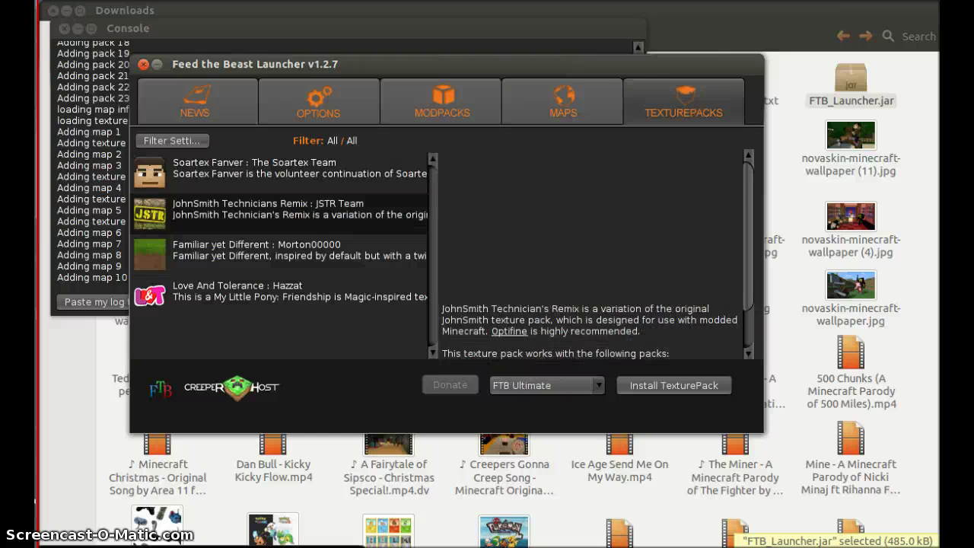
{"action": "left_click", "coordinate": [282, 251]}
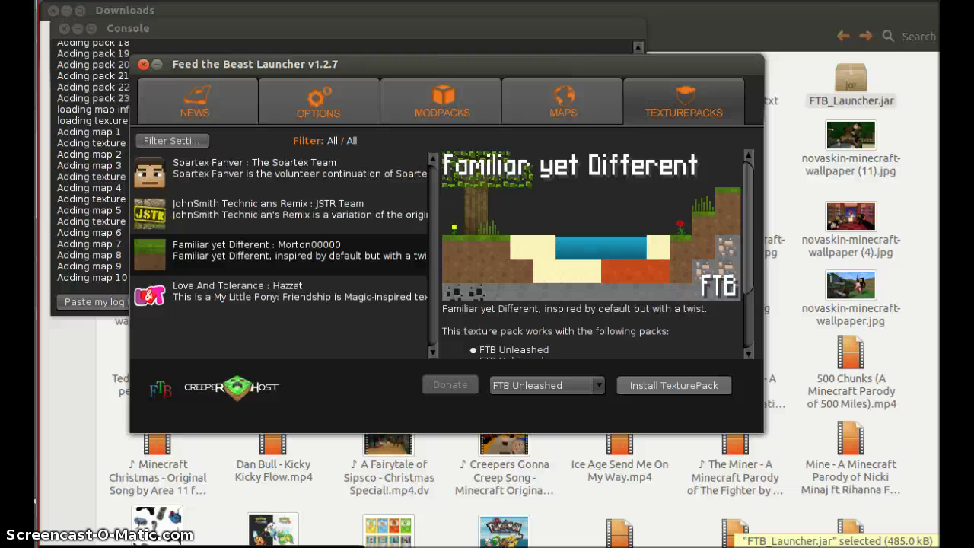
{"action": "left_click", "coordinate": [546, 385]}
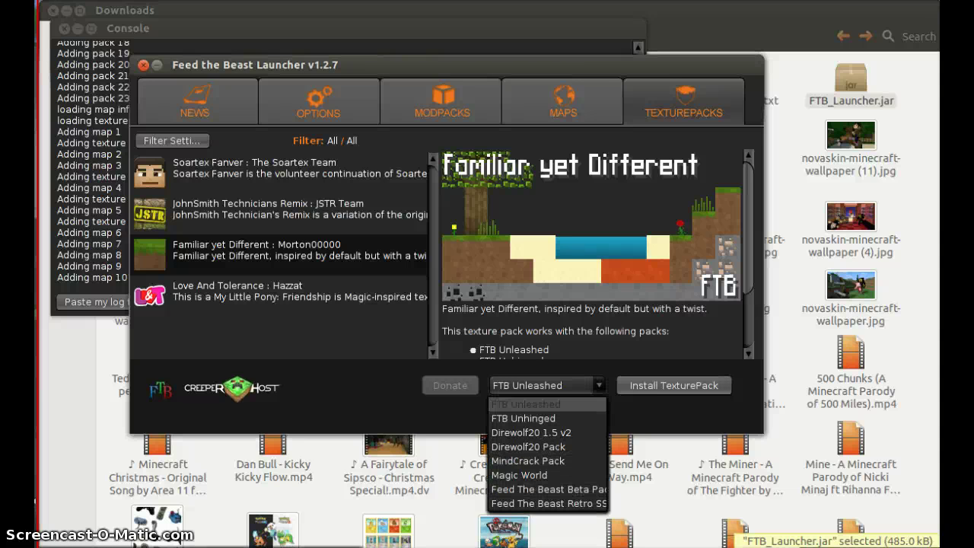
{"action": "left_click", "coordinate": [525, 405]}
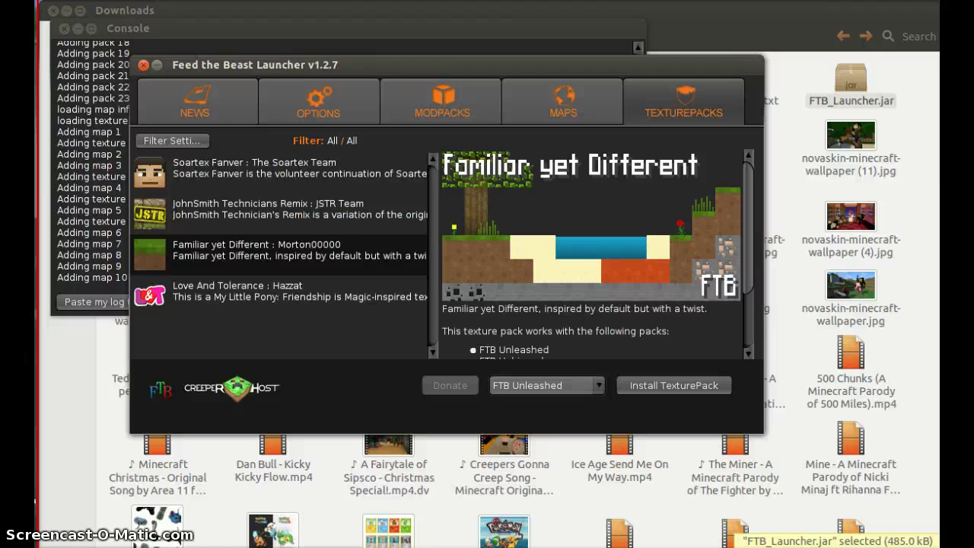
{"action": "left_click", "coordinate": [547, 385]}
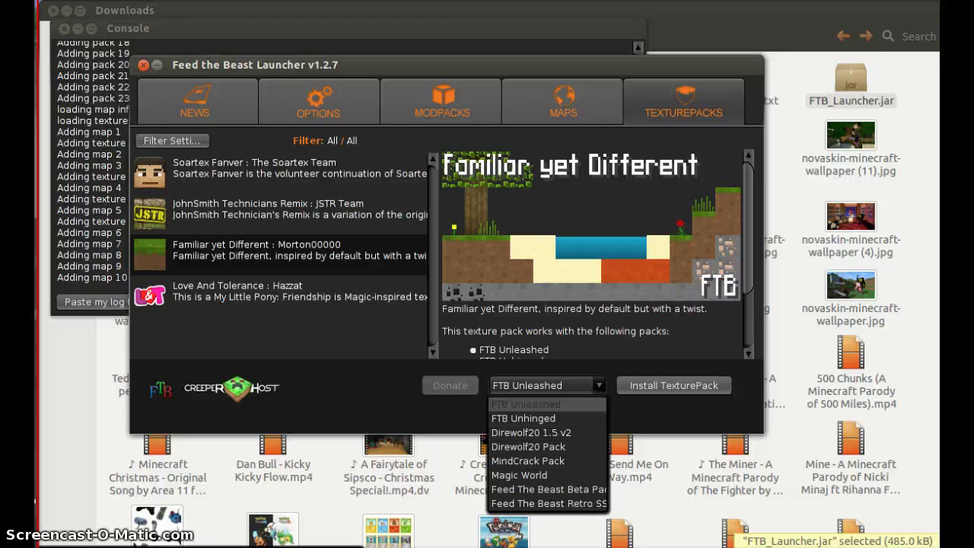
{"action": "left_click", "coordinate": [525, 404]}
- Glance at the maps list, then select the Magic Farm modpack
{"action": "left_click", "coordinate": [442, 102]}
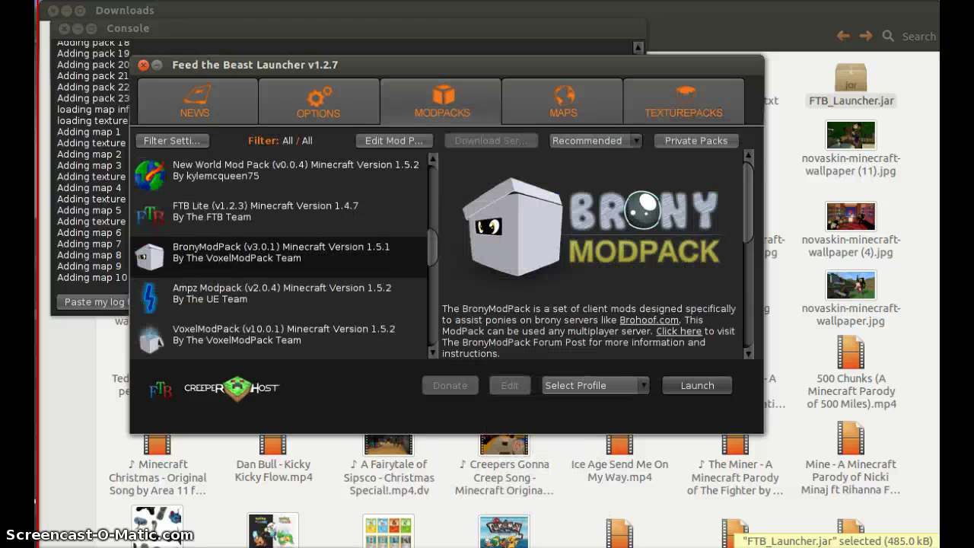
{"action": "left_click", "coordinate": [563, 103]}
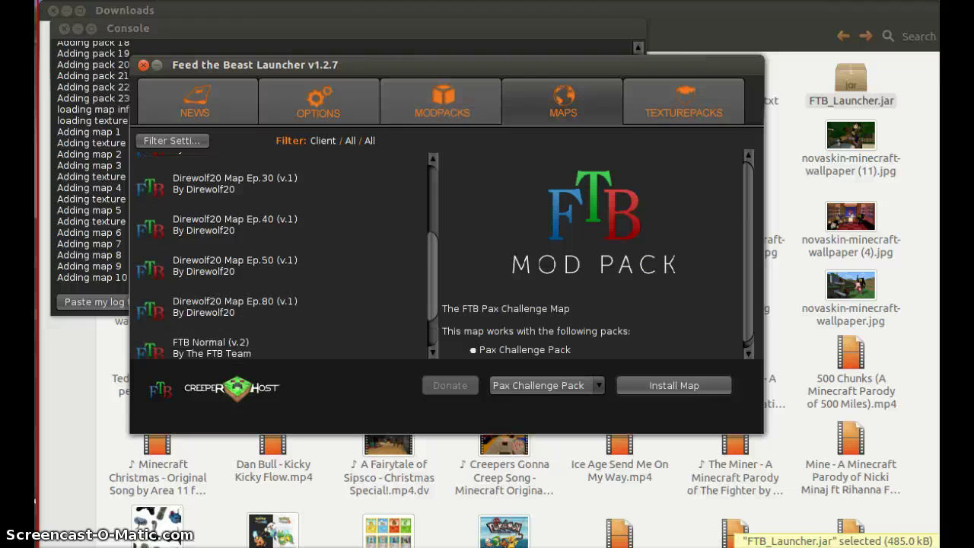
{"action": "scroll", "coordinate": [282, 258], "scroll_direction": "down", "scroll_amount": 2}
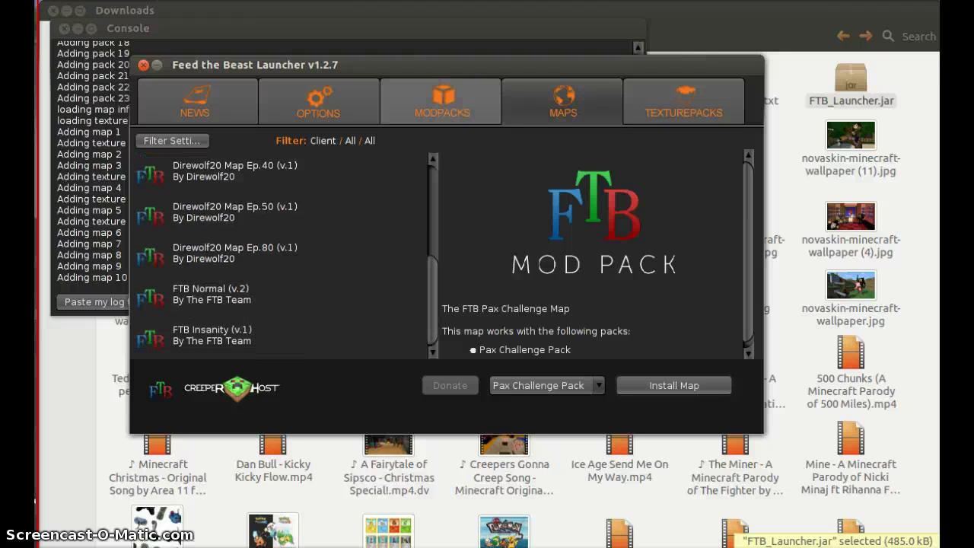
{"action": "left_click", "coordinate": [442, 103]}
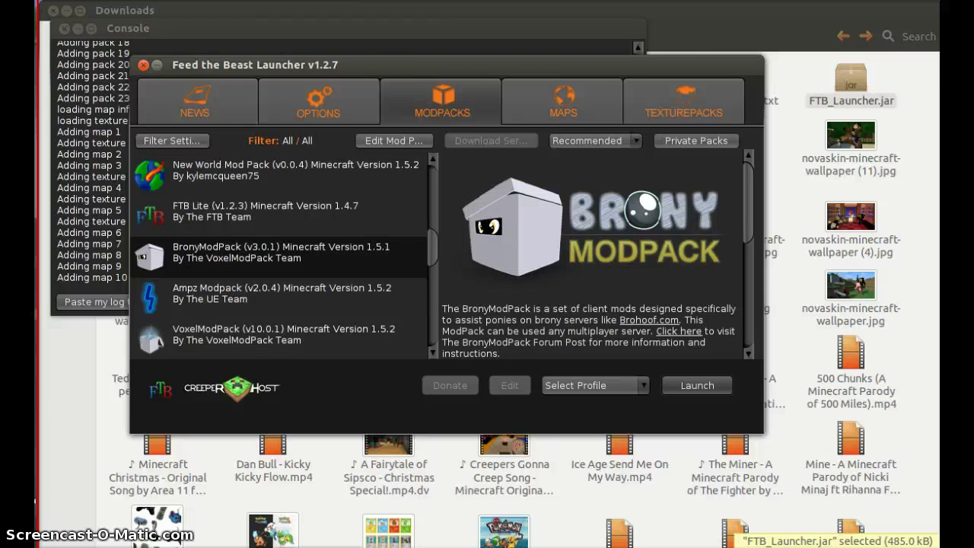
{"action": "scroll", "coordinate": [282, 255], "scroll_direction": "down", "scroll_amount": 4}
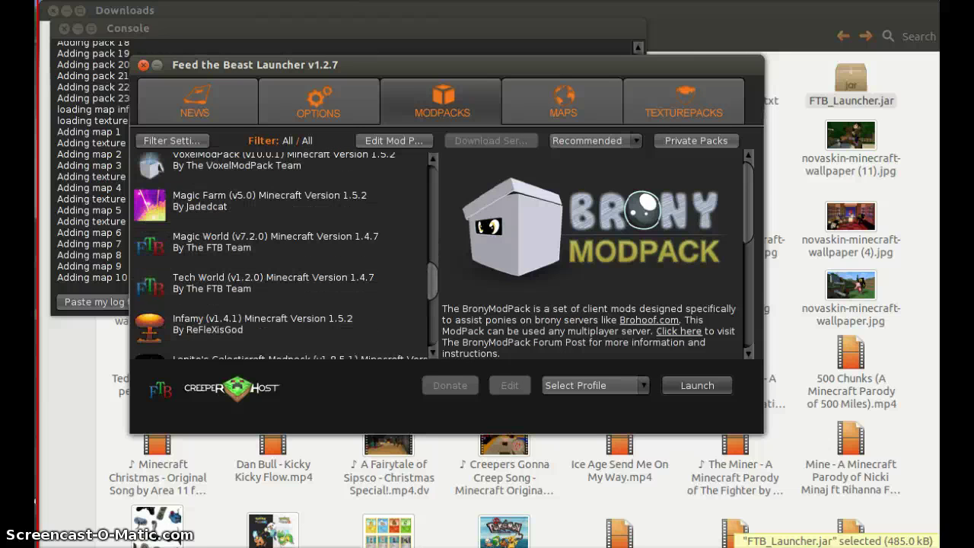
{"action": "left_click", "coordinate": [269, 200]}
{"action": "left_click", "coordinate": [275, 241]}
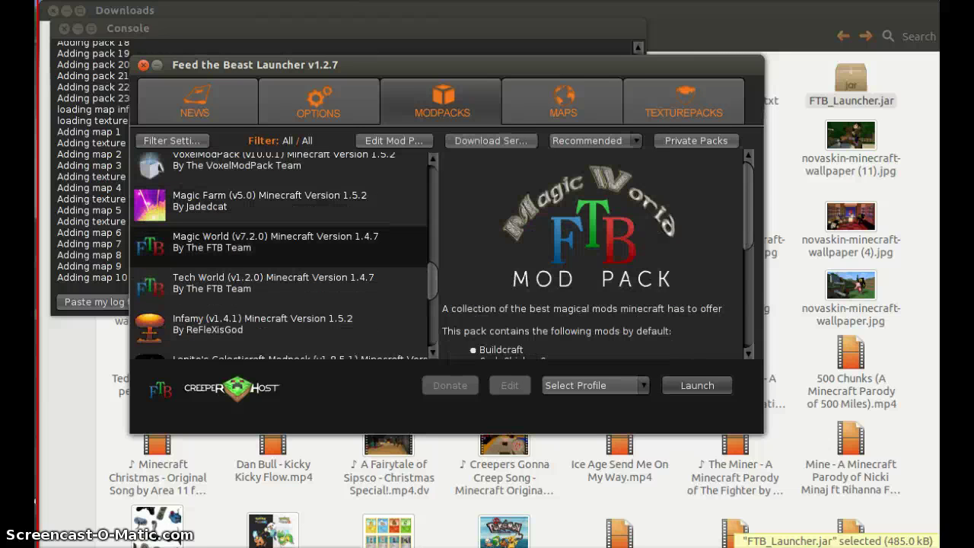
{"action": "left_click", "coordinate": [269, 200]}
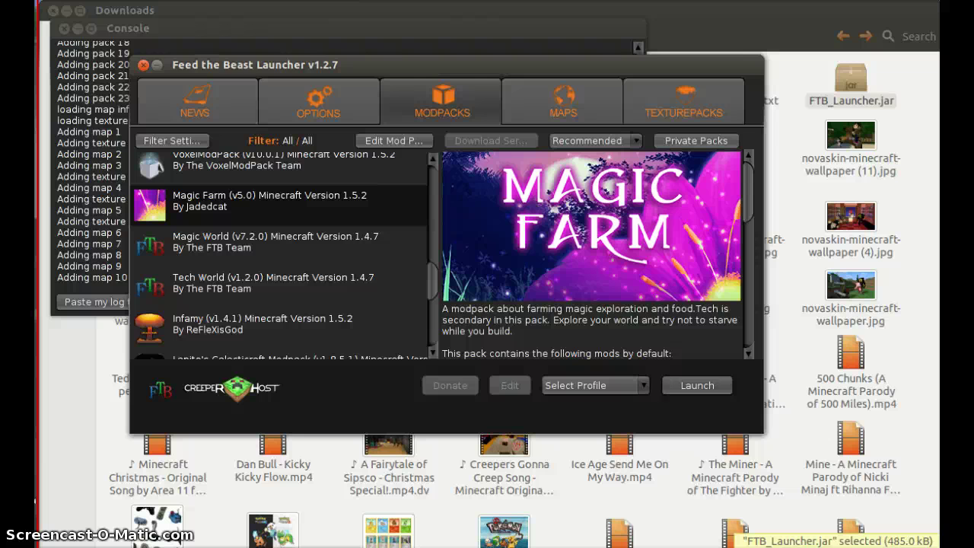
- Try launching Magic Farm, dismiss the missing-profile error, and show the profile list
{"action": "left_click", "coordinate": [697, 385]}
{"action": "left_click", "coordinate": [514, 287]}
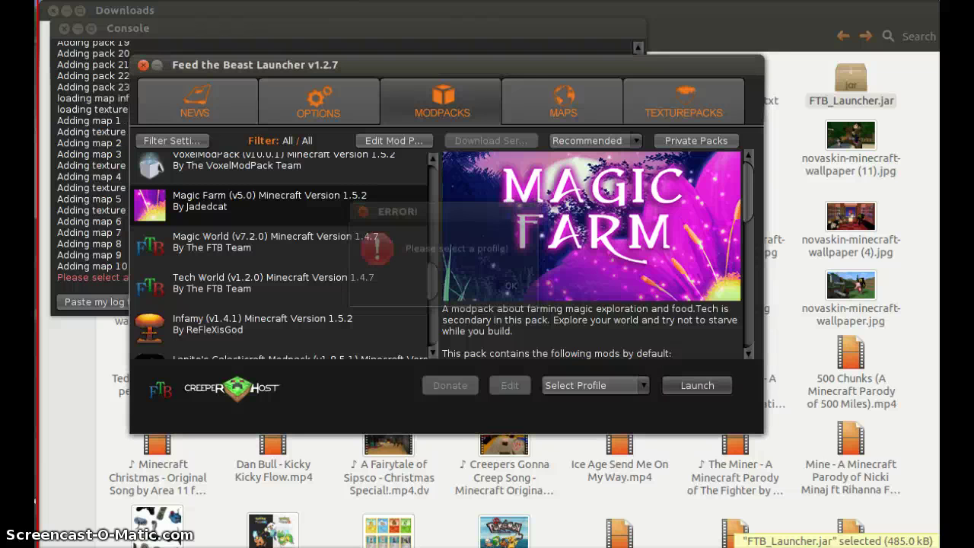
{"action": "left_click", "coordinate": [269, 241]}
{"action": "left_click", "coordinate": [269, 201]}
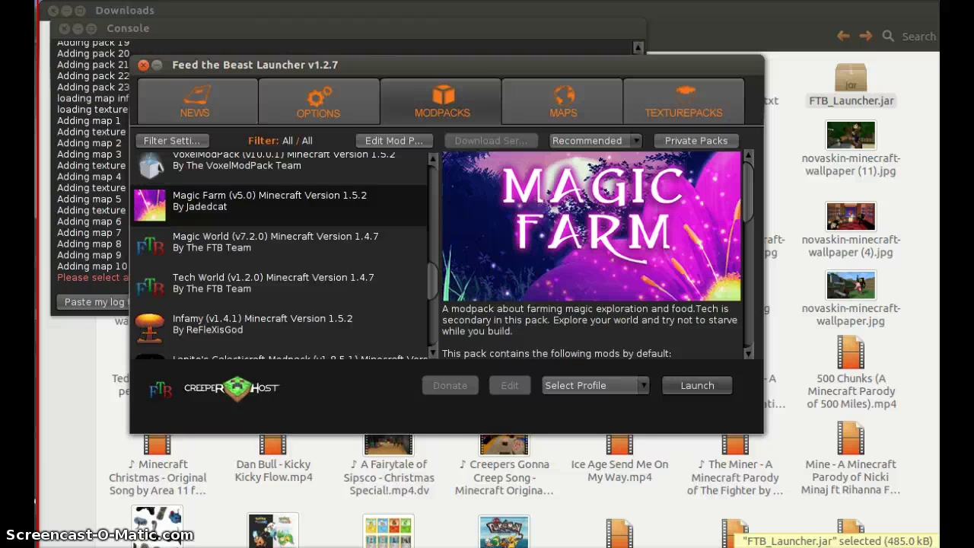
{"action": "left_click", "coordinate": [596, 386]}
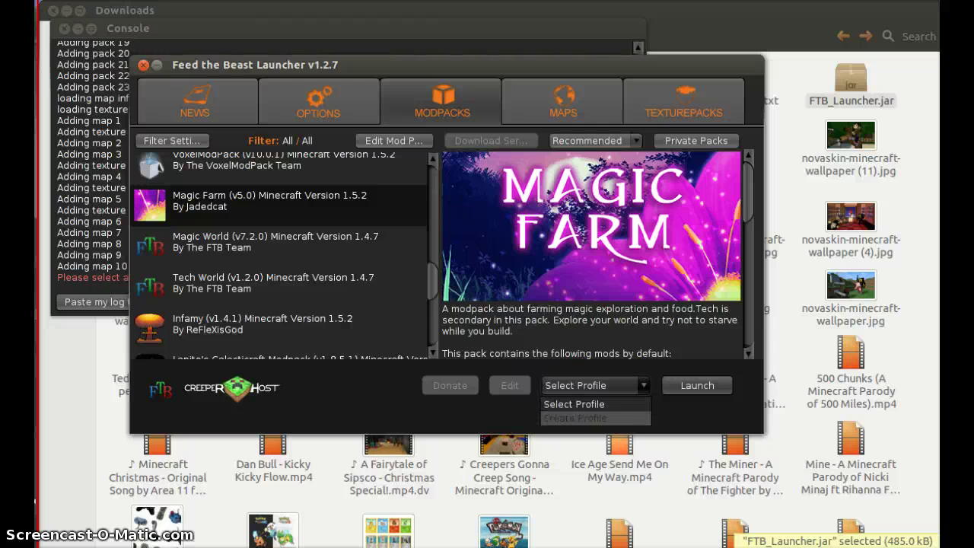
- Create a new profile with the player's username and password, keeping Remember Password
{"action": "left_click", "coordinate": [575, 417]}
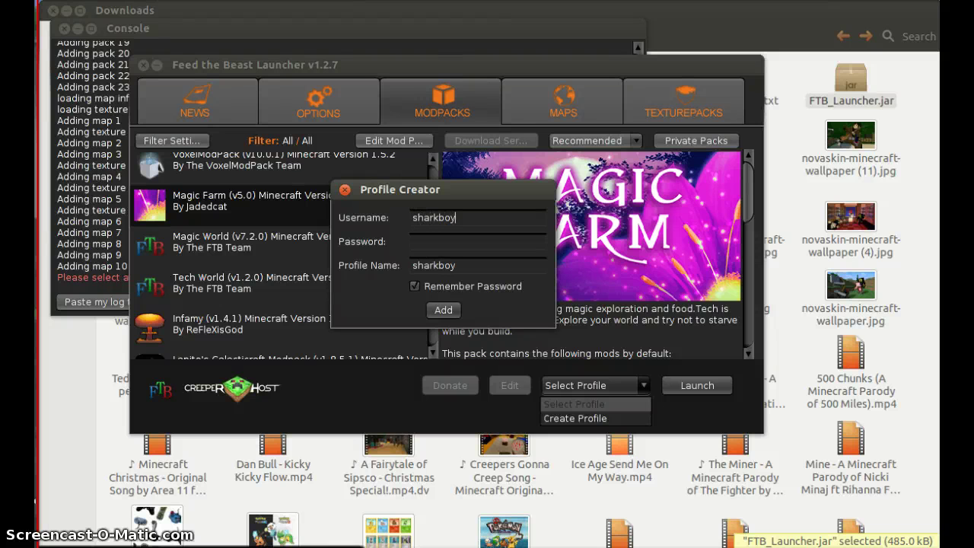
{"action": "type", "text": "1041"}
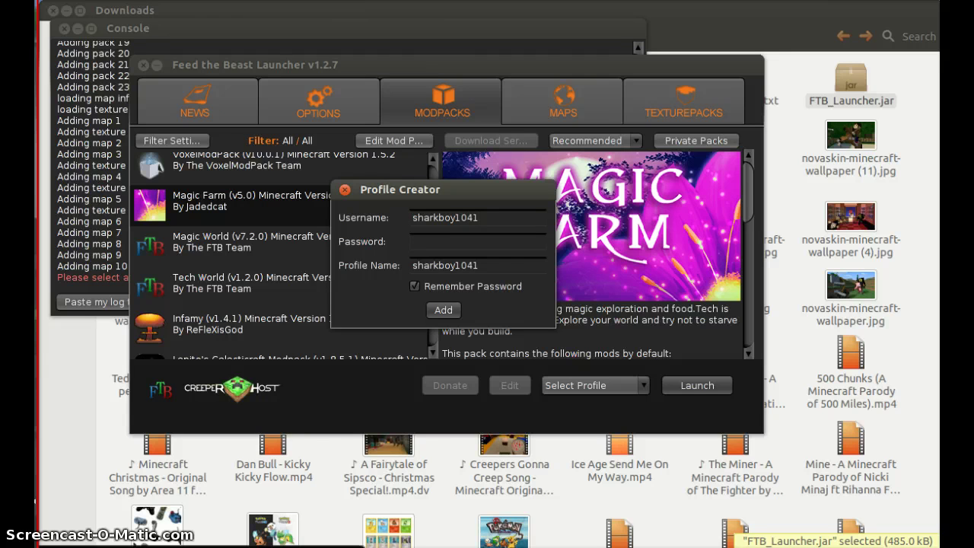
{"action": "type", "text": "***"}
{"action": "key", "text": "BackSpace"}
{"action": "key", "text": "BackSpace"}
{"action": "type", "text": "*****"}
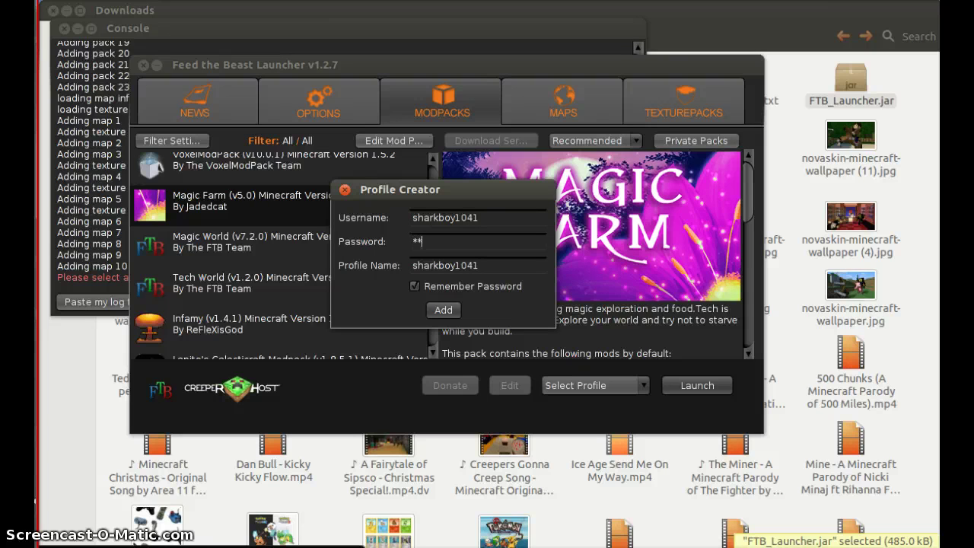
{"action": "type", "text": "***"}
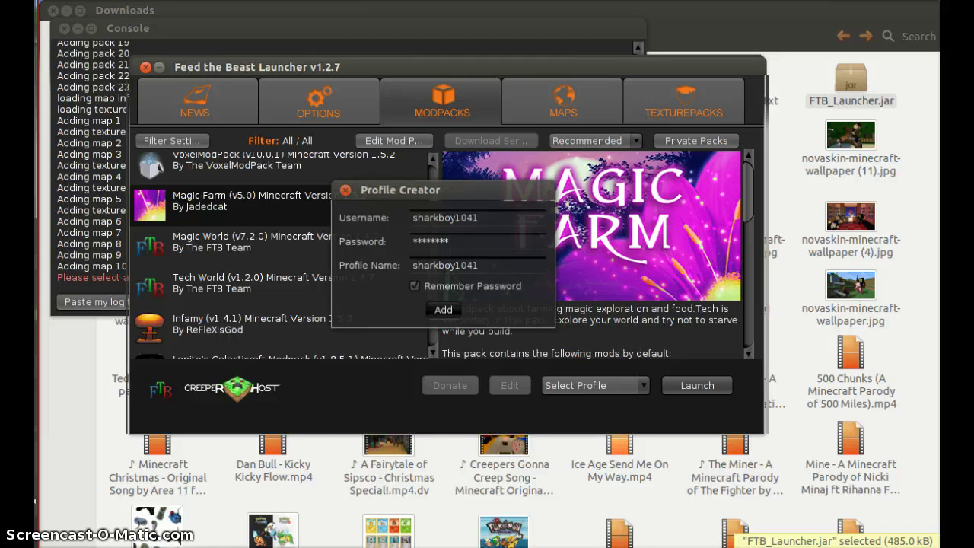
{"action": "key", "text": "Return"}
{"action": "key", "text": "Return"}
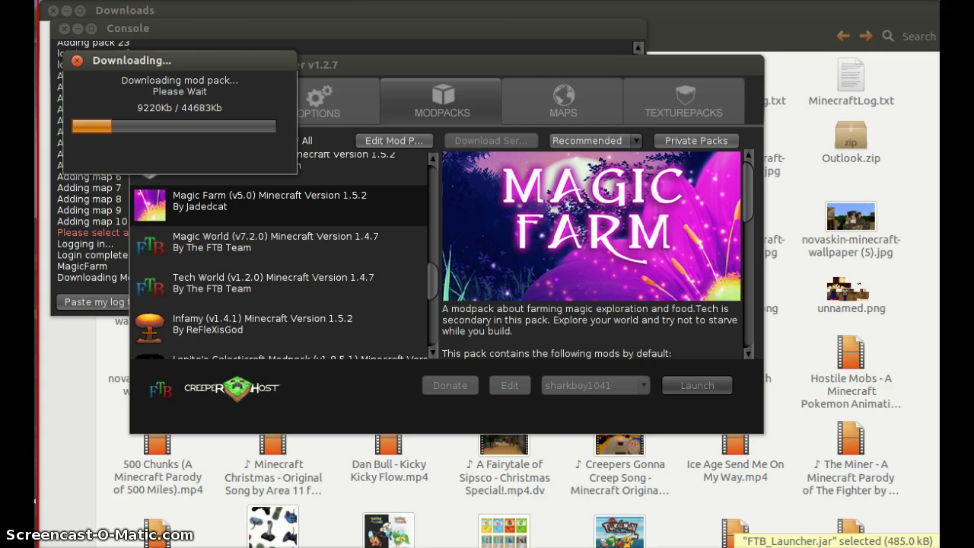
- Reposition the launcher and download progress windows while Magic Farm downloads
{"action": "mouse_move", "coordinate": [533, 65]}
{"action": "left_mouse_down"}
{"action": "mouse_move", "coordinate": [507, 66]}
{"action": "mouse_move", "coordinate": [566, 54]}
{"action": "mouse_move", "coordinate": [541, 61]}
{"action": "mouse_move", "coordinate": [676, 91]}
{"action": "mouse_move", "coordinate": [786, 137]}
{"action": "mouse_move", "coordinate": [555, 68]}
{"action": "mouse_move", "coordinate": [413, 54]}
{"action": "mouse_move", "coordinate": [466, 61]}
{"action": "left_mouse_up"}
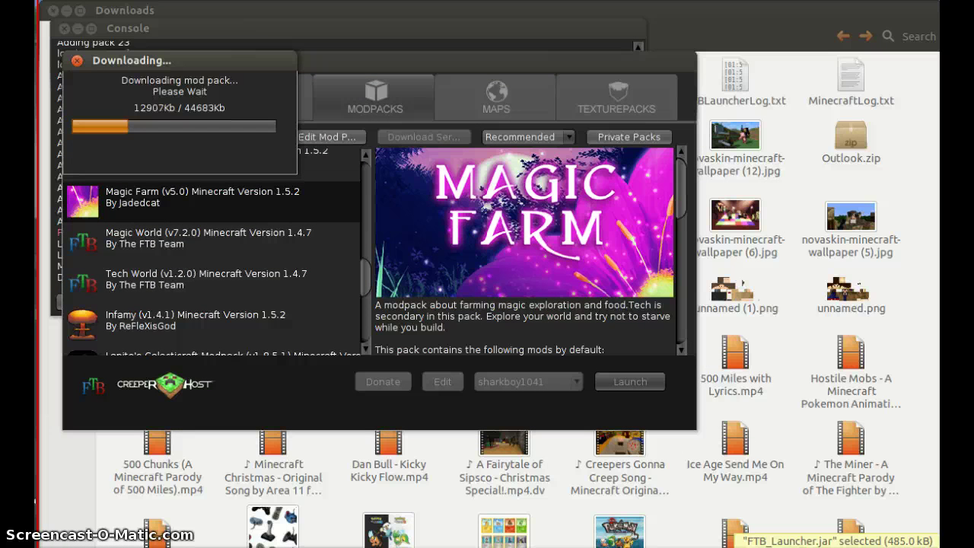
{"action": "mouse_move", "coordinate": [466, 61]}
{"action": "left_mouse_down"}
{"action": "mouse_move", "coordinate": [504, 57]}
{"action": "mouse_move", "coordinate": [817, 95]}
{"action": "mouse_move", "coordinate": [430, 56]}
{"action": "mouse_move", "coordinate": [612, 109]}
{"action": "mouse_move", "coordinate": [494, 66]}
{"action": "mouse_move", "coordinate": [517, 115]}
{"action": "mouse_move", "coordinate": [515, 81]}
{"action": "mouse_move", "coordinate": [493, 57]}
{"action": "mouse_move", "coordinate": [502, 58]}
{"action": "left_mouse_up"}
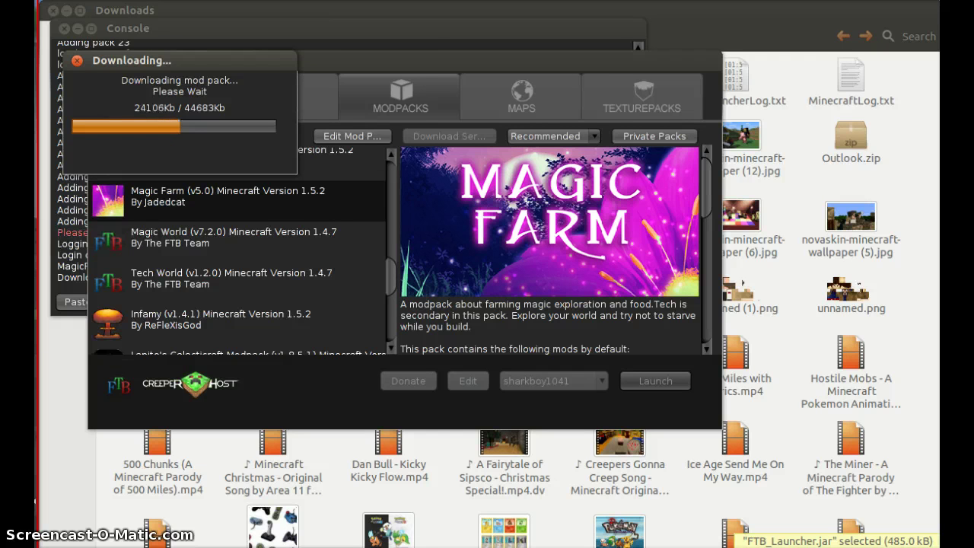
{"action": "mouse_move", "coordinate": [132, 60]}
{"action": "left_mouse_down"}
{"action": "mouse_move", "coordinate": [251, 43]}
{"action": "mouse_move", "coordinate": [217, 8]}
{"action": "mouse_move", "coordinate": [228, 44]}
{"action": "mouse_move", "coordinate": [186, 49]}
{"action": "mouse_move", "coordinate": [213, 67]}
{"action": "mouse_move", "coordinate": [245, 67]}
{"action": "left_mouse_up"}
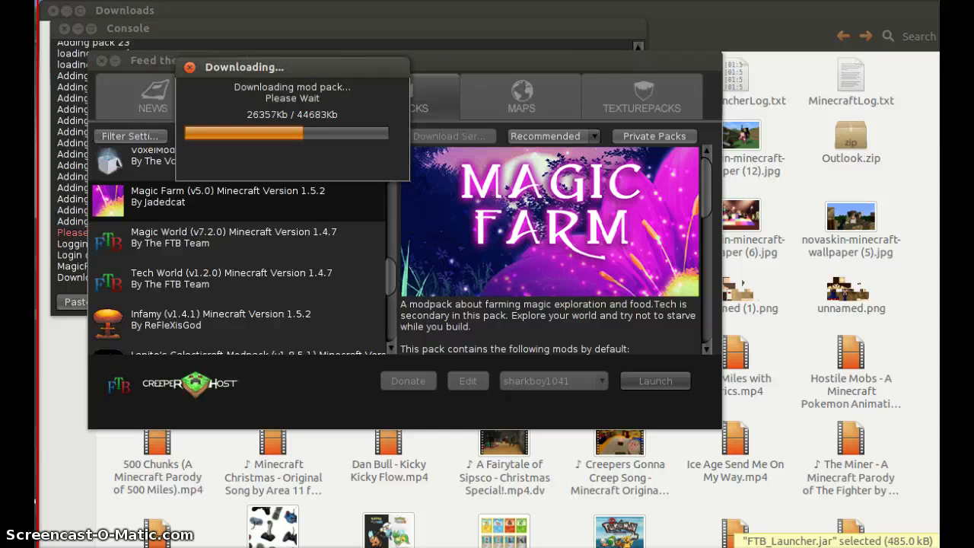